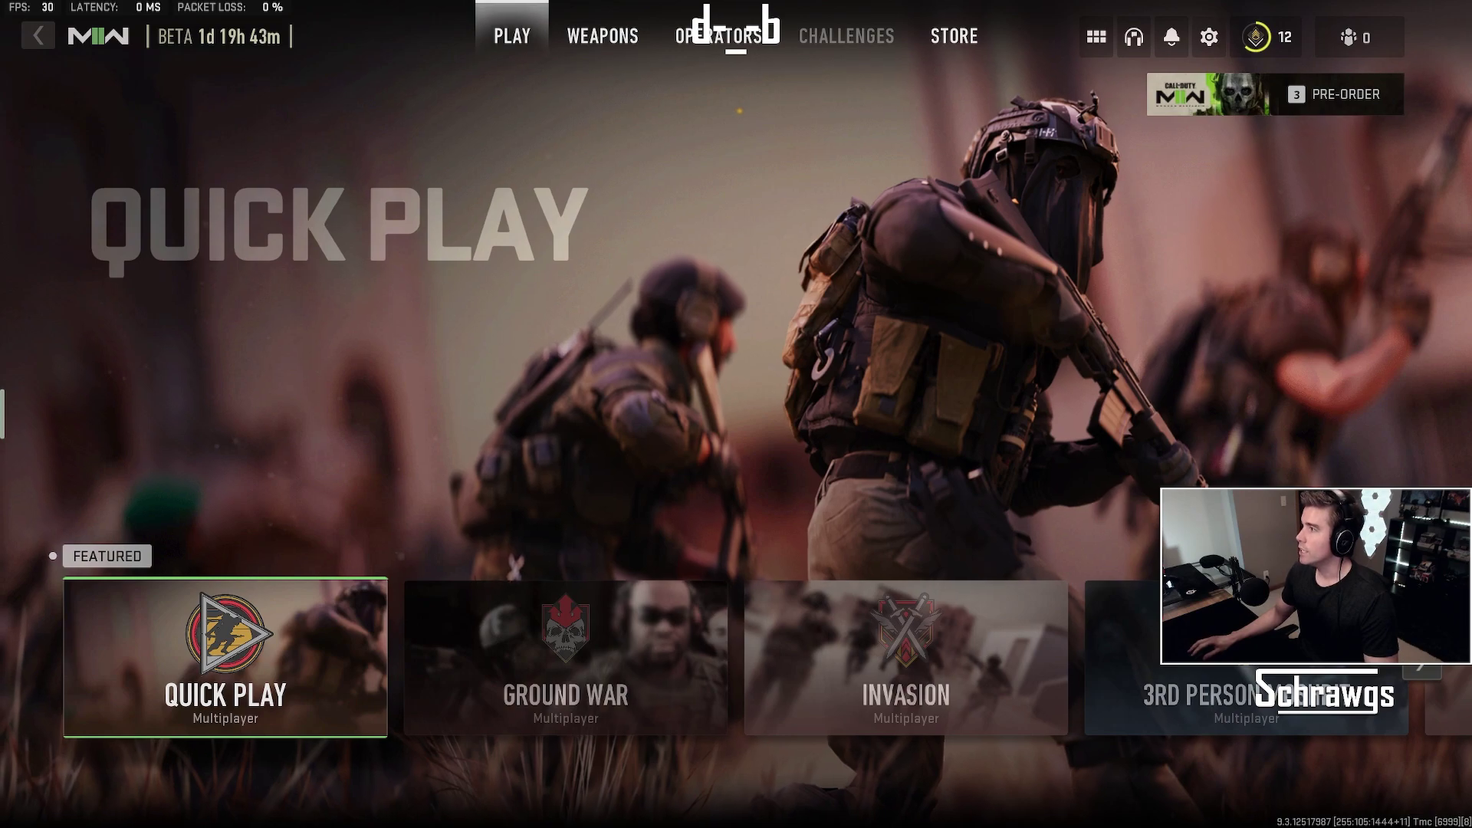
Open Graphics settings from the gear menu to show field of view 110 and default weapon FOV.
click(1208, 37)
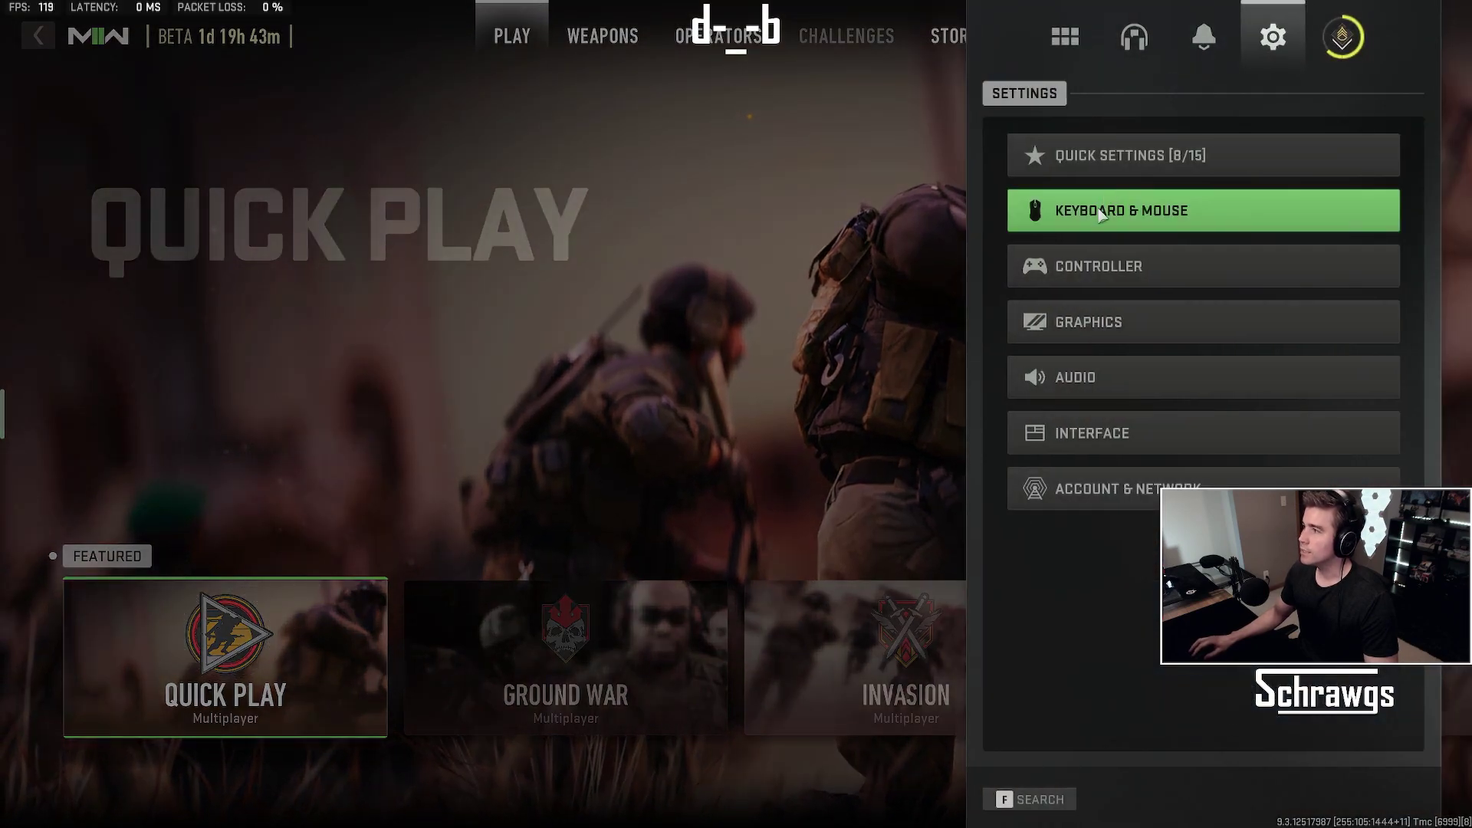
click(1134, 324)
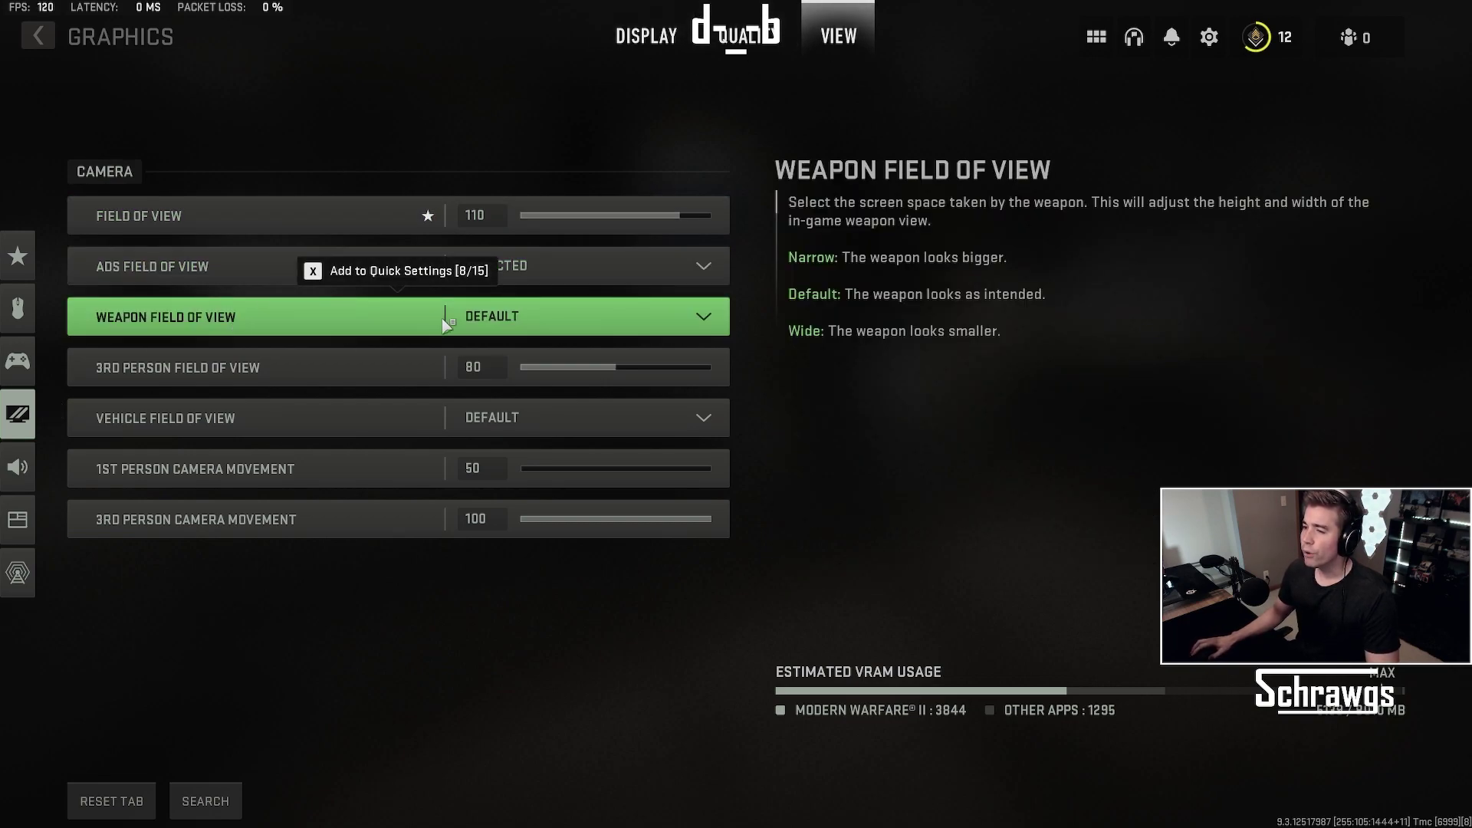
click(499, 312)
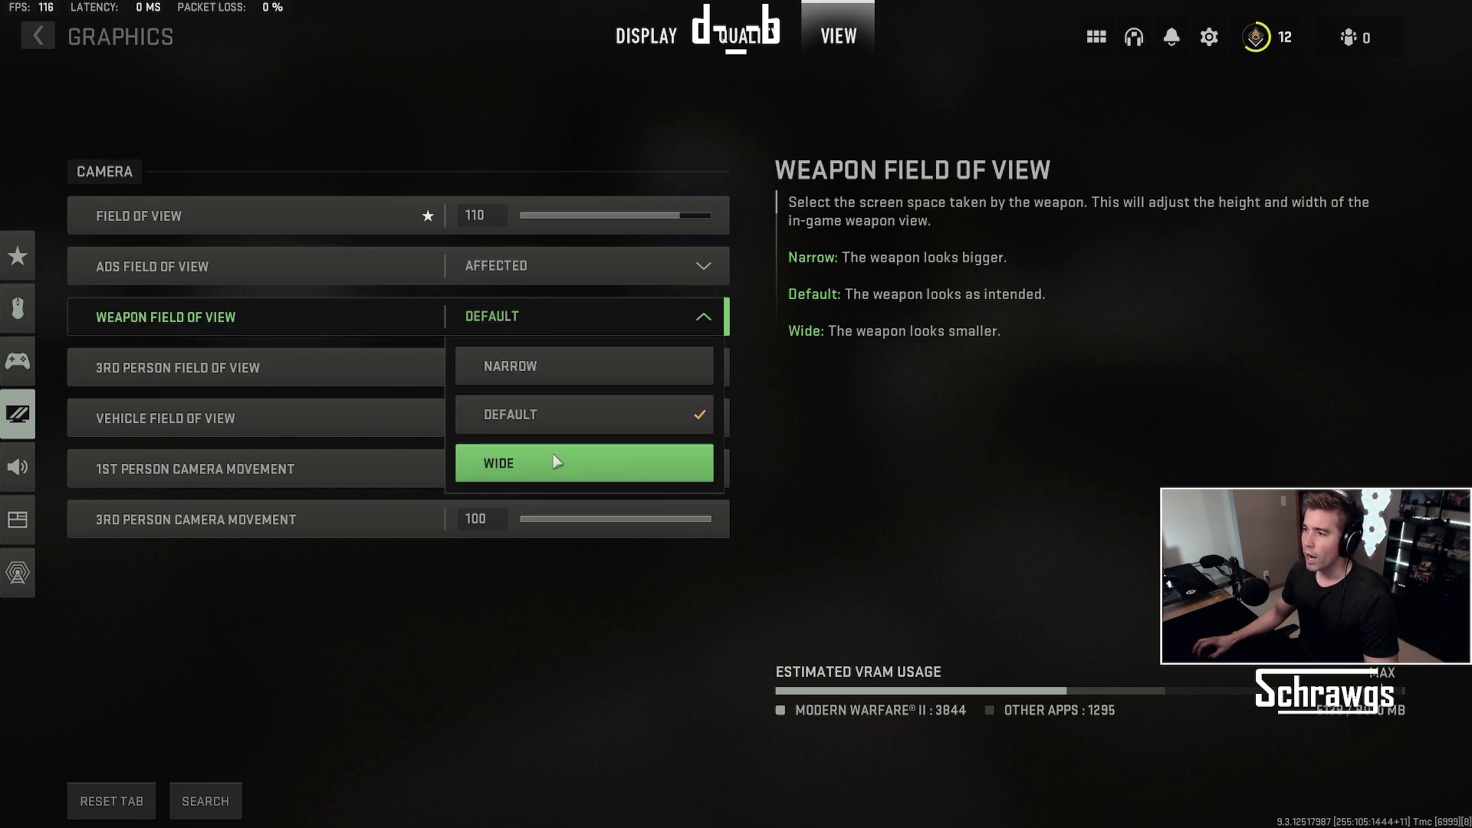
click(874, 290)
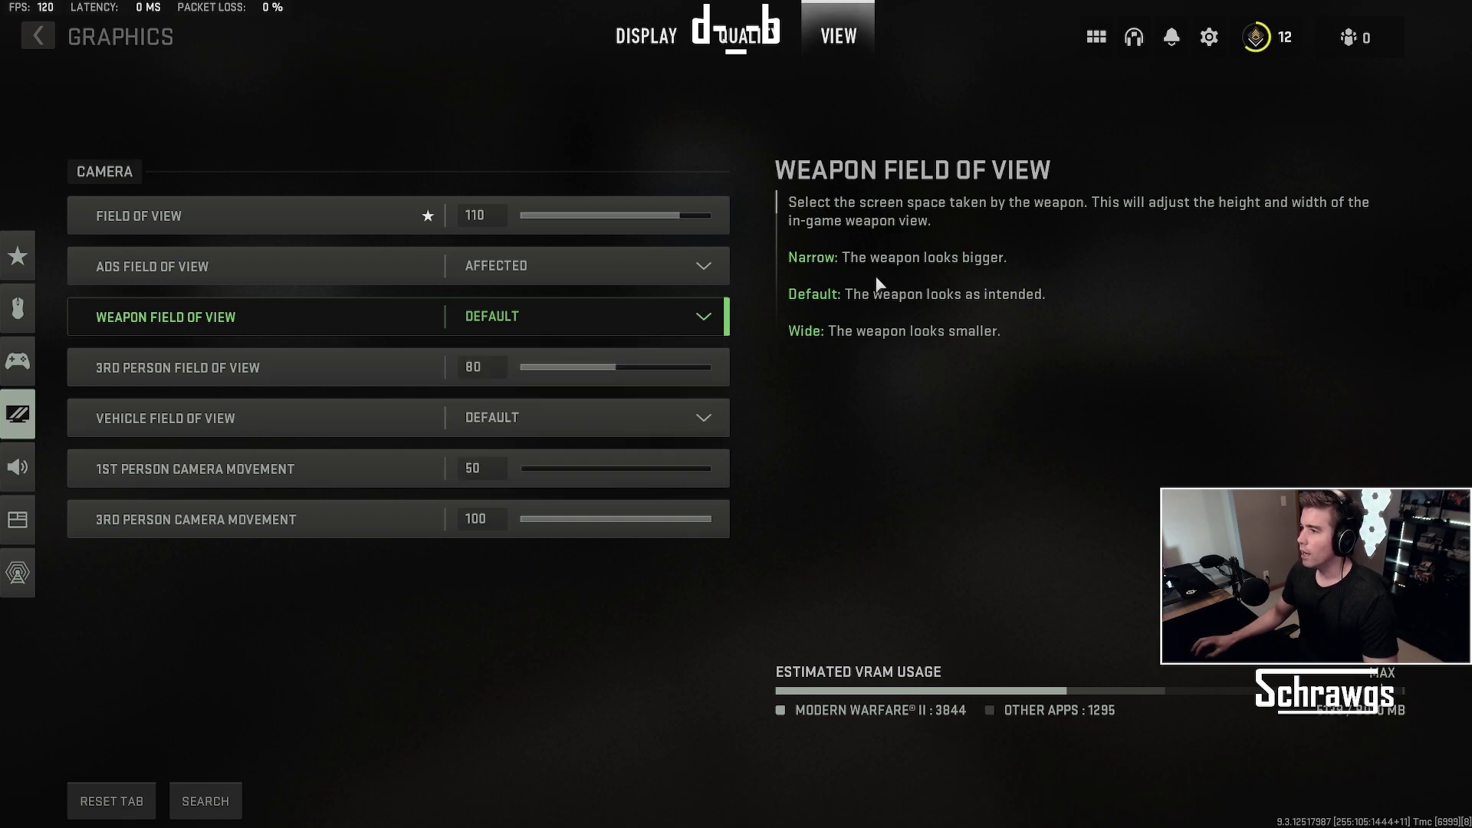